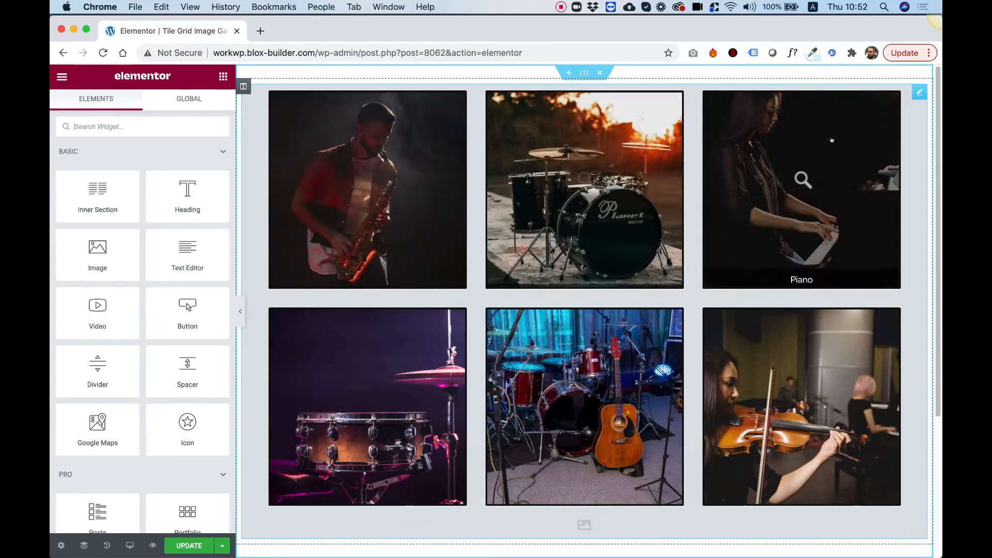
# Step: Open the tile grid gallery's selected images for editing and switch to adding more from the media library
pyautogui.click(918, 93)
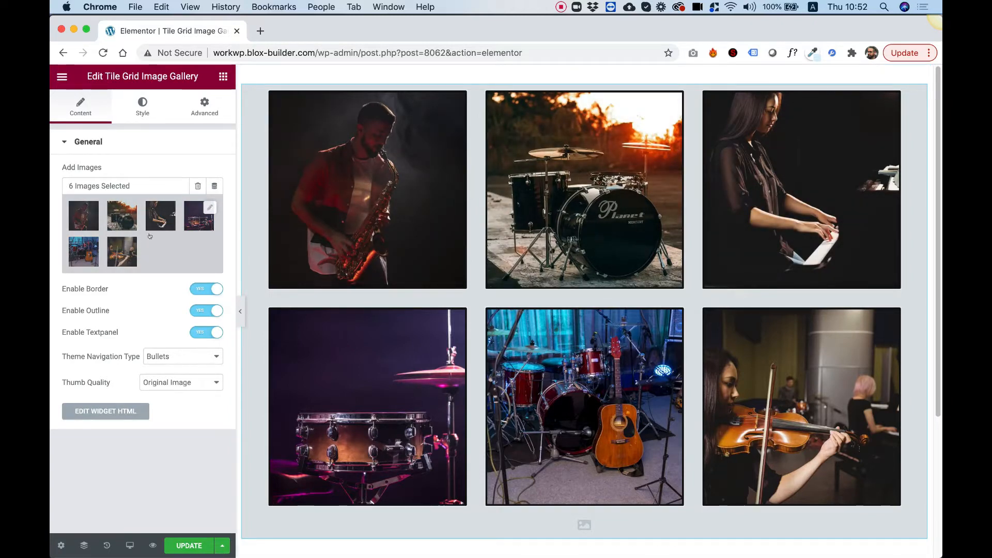
pyautogui.click(182, 245)
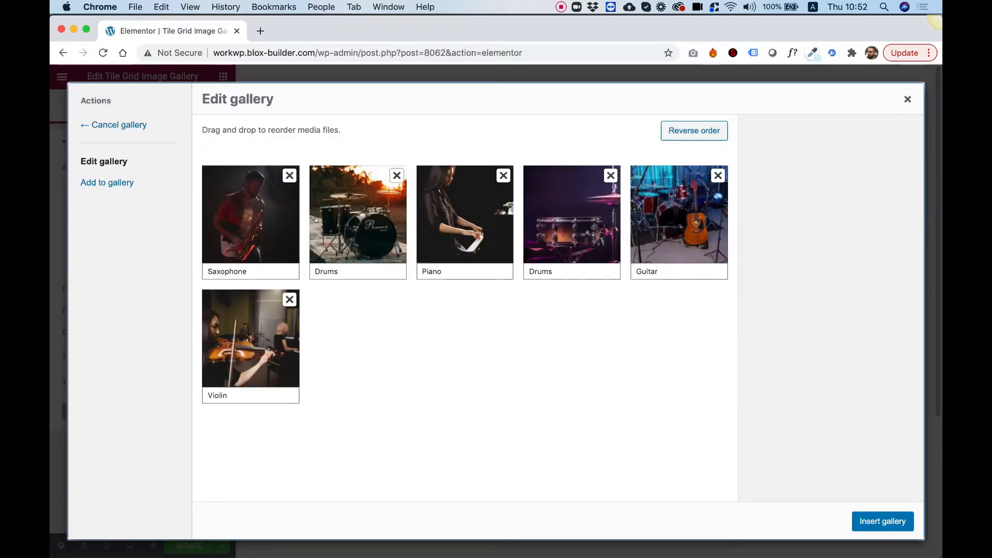
pyautogui.click(112, 187)
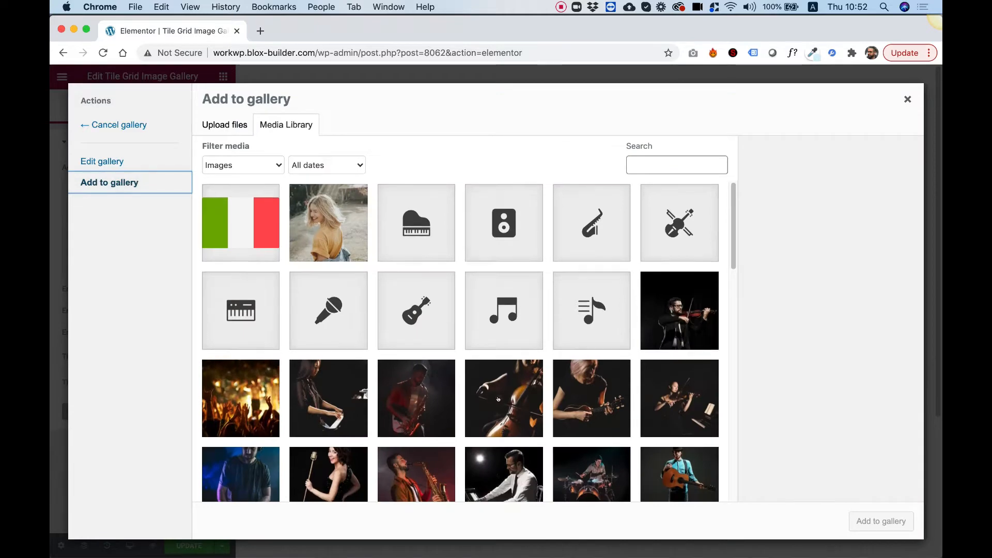
# Step: Add six musician photos to the gallery: white-shirted pianist, drummer, standing guitarist, headphone singer, hat-wearing saxophonist and seated guitarist; insert the updated gallery
pyautogui.scroll(-3, 500, 397)
pyautogui.click(500, 396)
pyautogui.click(592, 388)
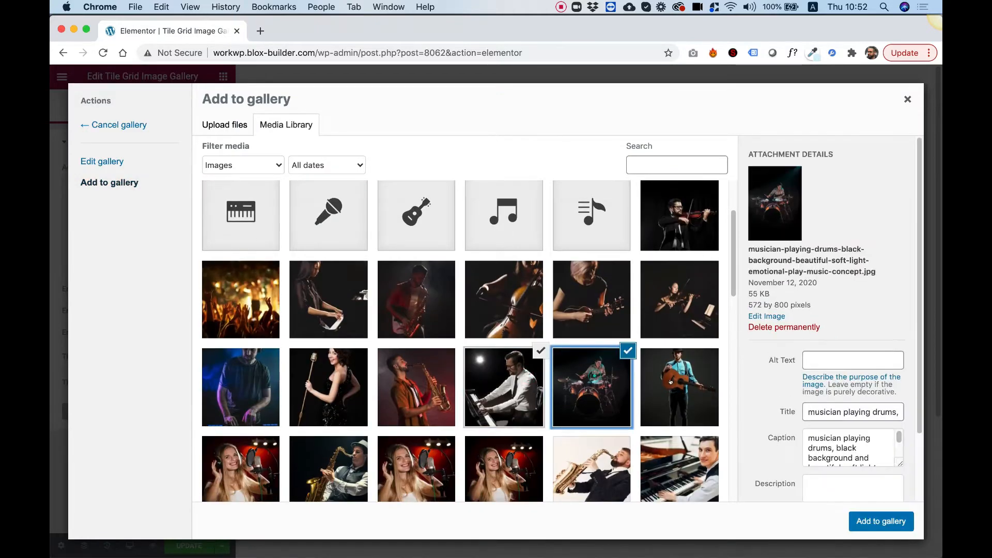
pyautogui.click(669, 383)
pyautogui.scroll(-3, 309, 437)
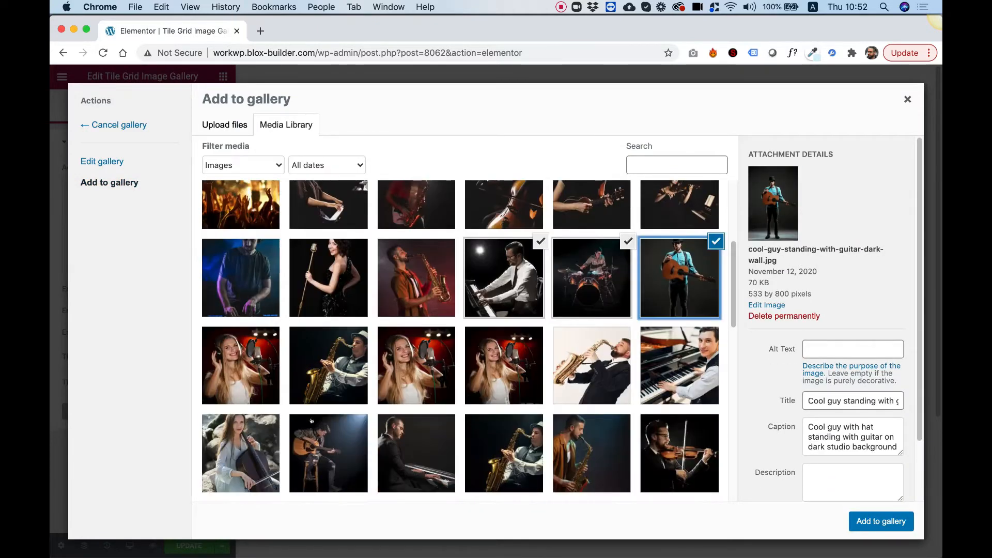
pyautogui.click(237, 366)
pyautogui.click(328, 366)
pyautogui.click(328, 453)
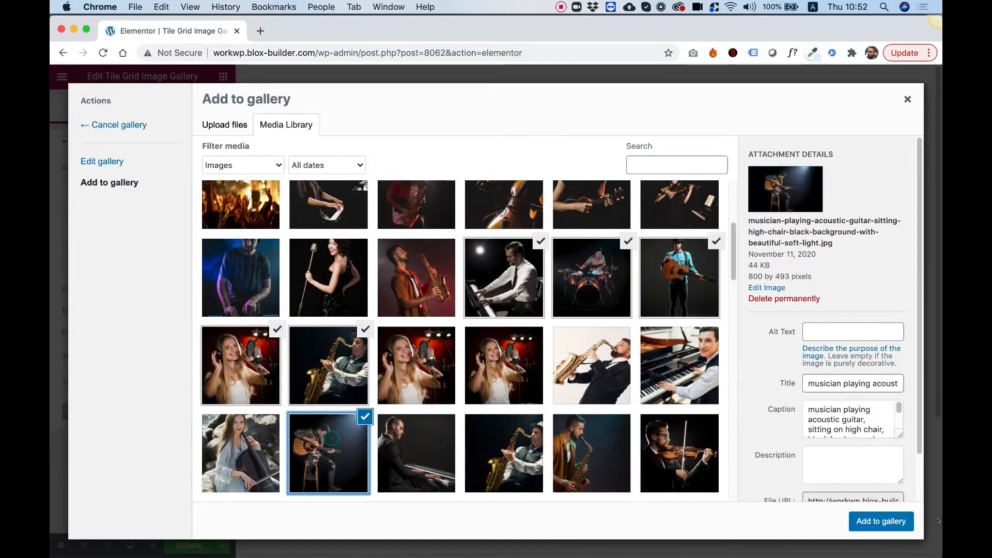
pyautogui.click(891, 523)
pyautogui.click(882, 521)
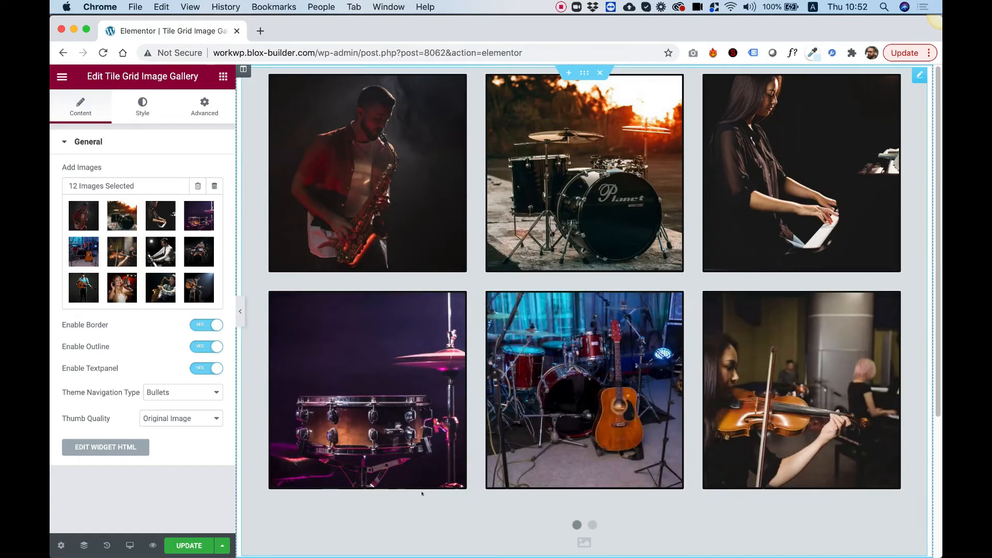
# Step: Page back and forth through the gallery's two pages using its navigation bullets to examine the images
pyautogui.click(591, 525)
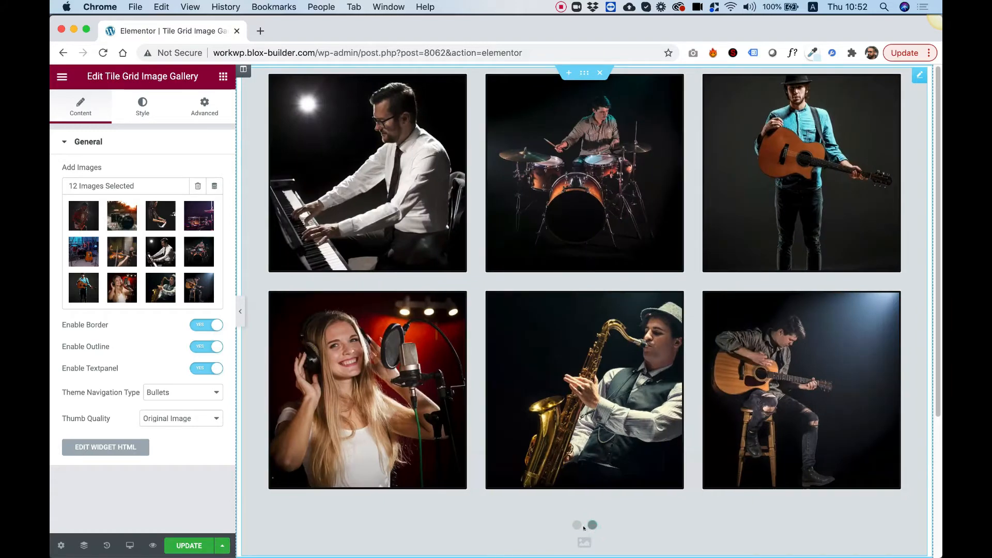
pyautogui.click(576, 525)
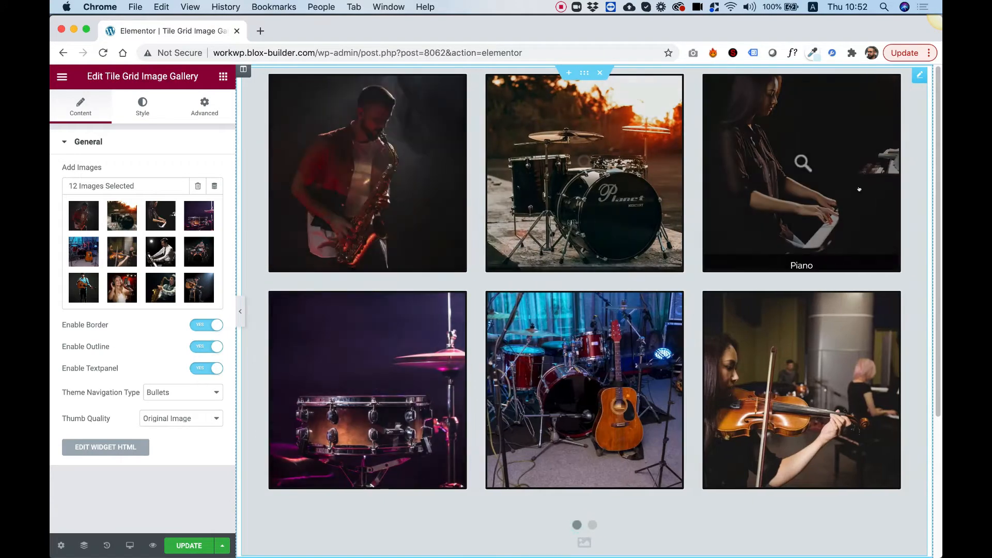
pyautogui.click(593, 525)
pyautogui.click(575, 525)
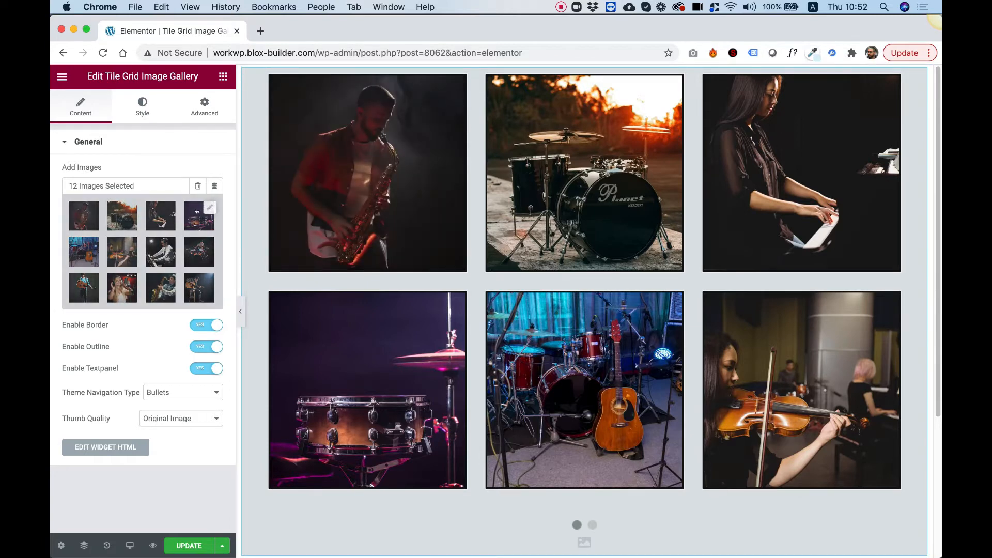
# Step: Disable the border, outline and text panel of the gallery tiles
pyautogui.click(206, 324)
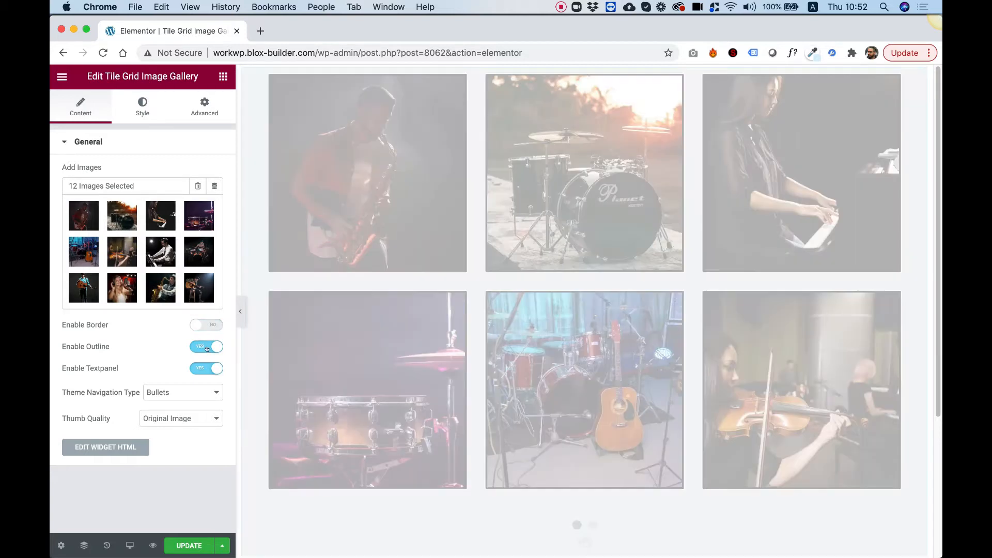
pyautogui.click(208, 346)
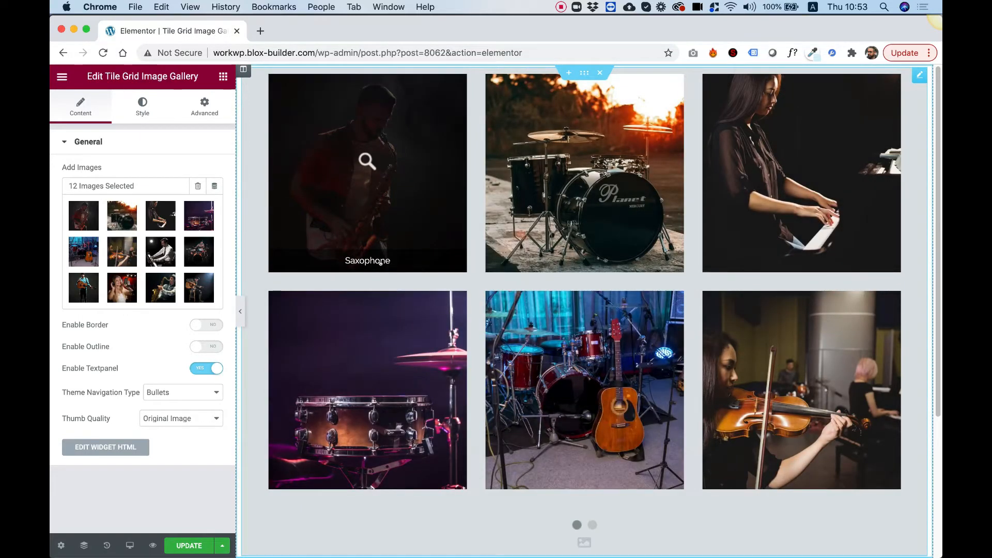
pyautogui.click(206, 368)
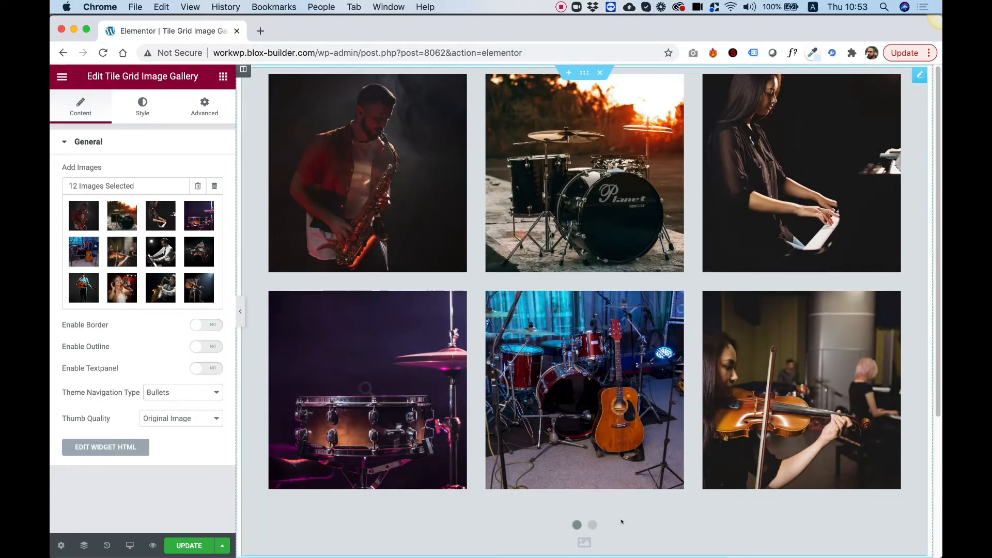
# Step: Try Arrows as the gallery's theme navigation type, page through the images, and restore Bullets
pyautogui.click(153, 392)
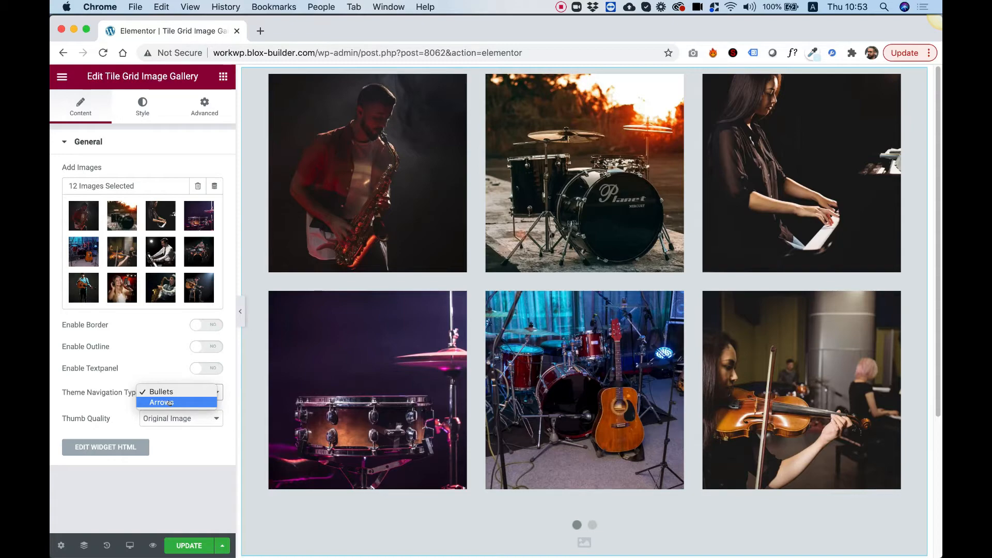
pyautogui.click(170, 402)
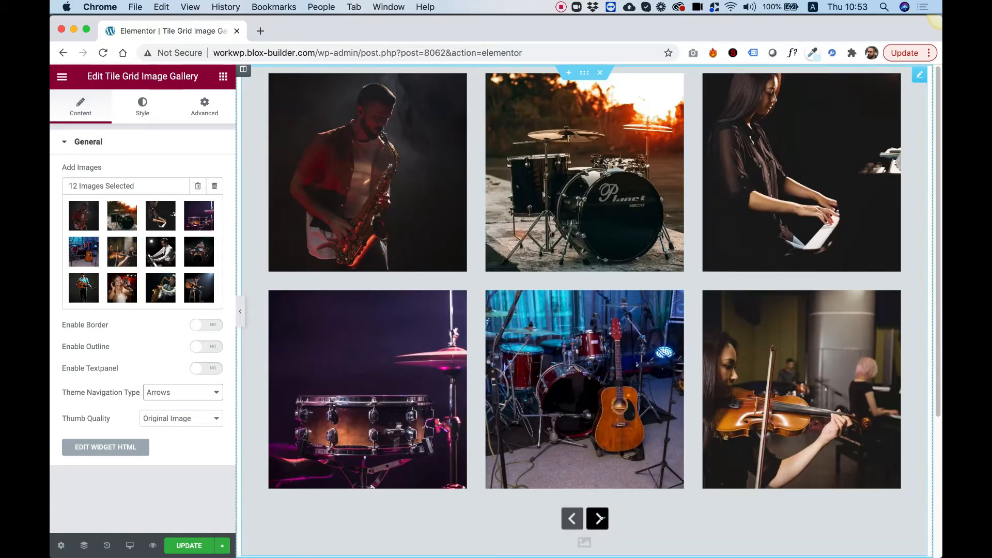
pyautogui.click(598, 518)
pyautogui.click(598, 518)
pyautogui.click(181, 392)
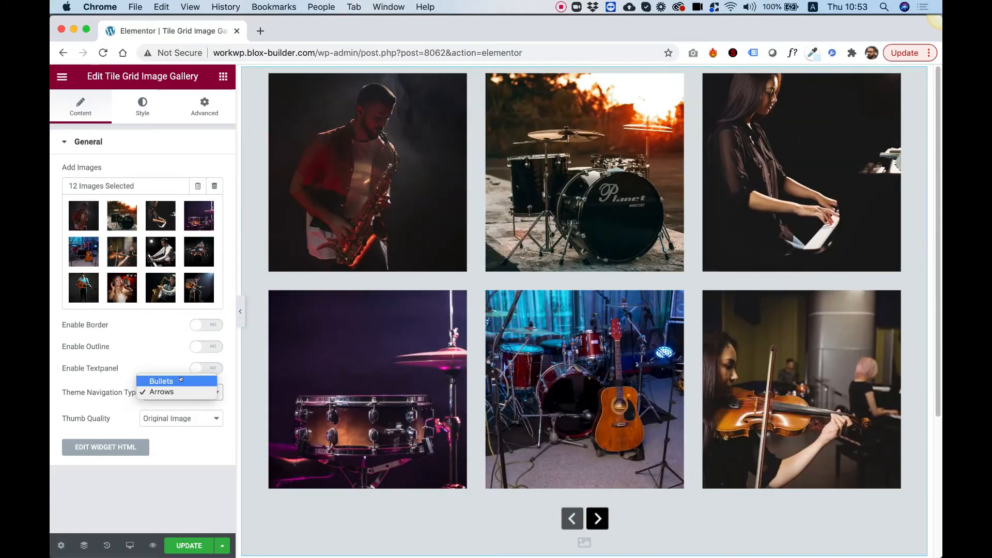
pyautogui.click(181, 381)
# Step: In the gallery's style dimensions, try 3 grid rows and settle on 4, checking the layout
pyautogui.click(142, 108)
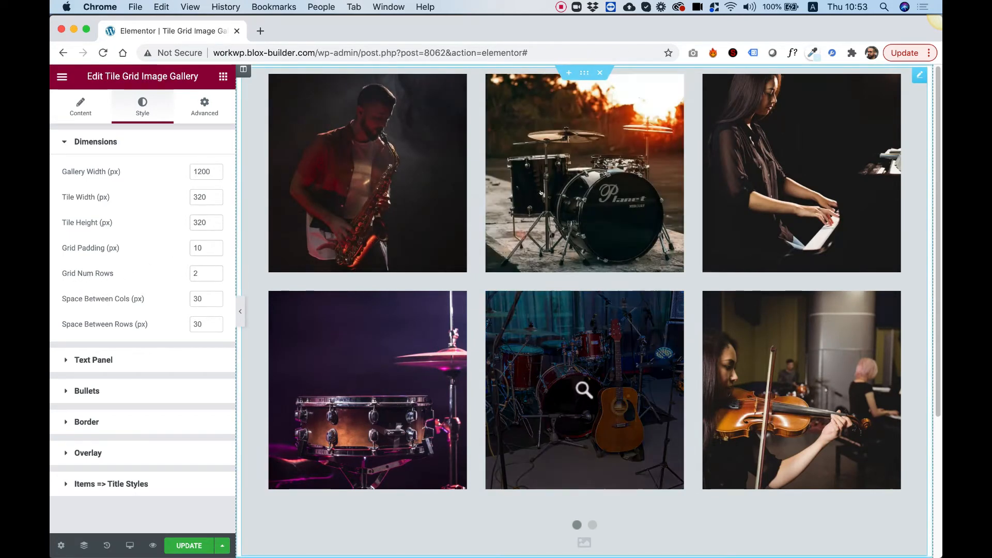
pyautogui.doubleClick(199, 269)
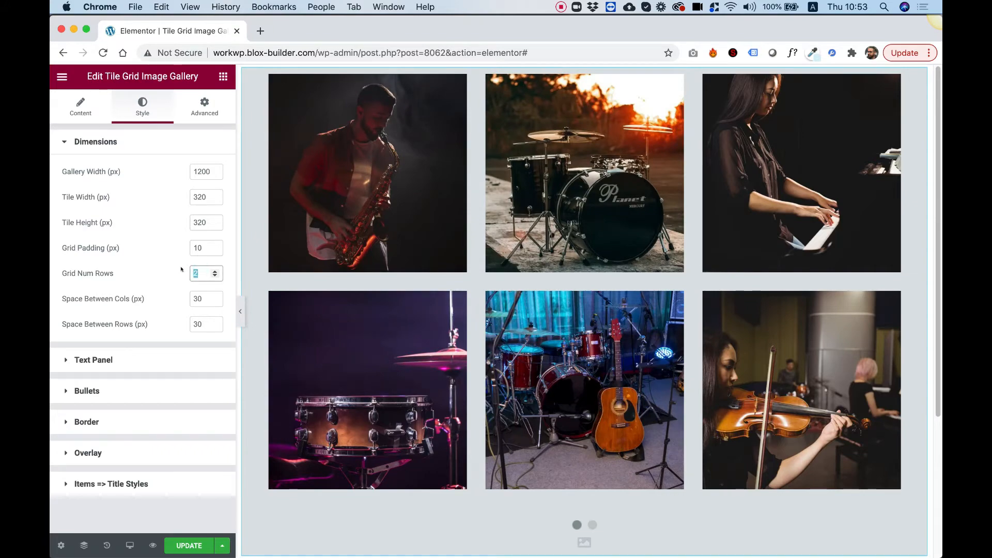
pyautogui.write('3')
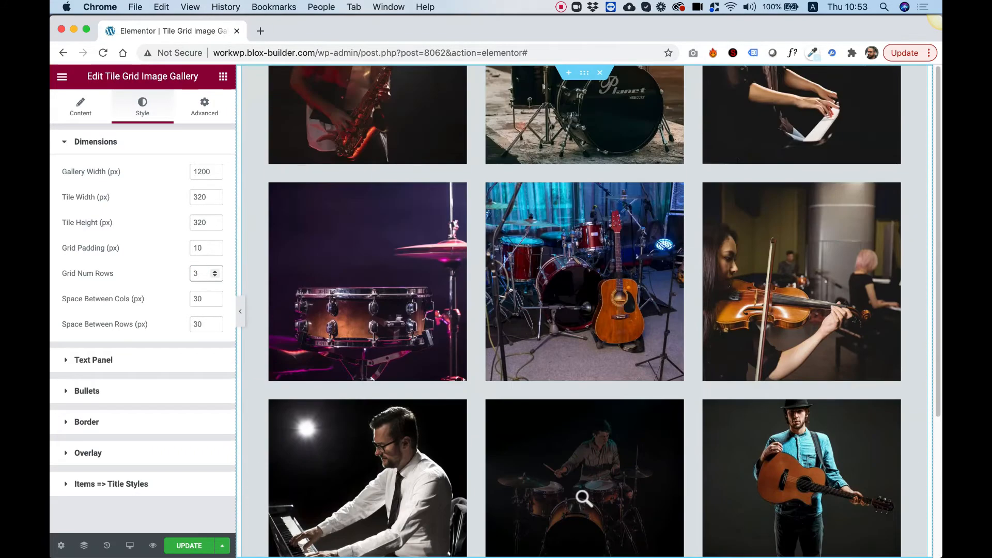
pyautogui.scroll(-4, 510, 290)
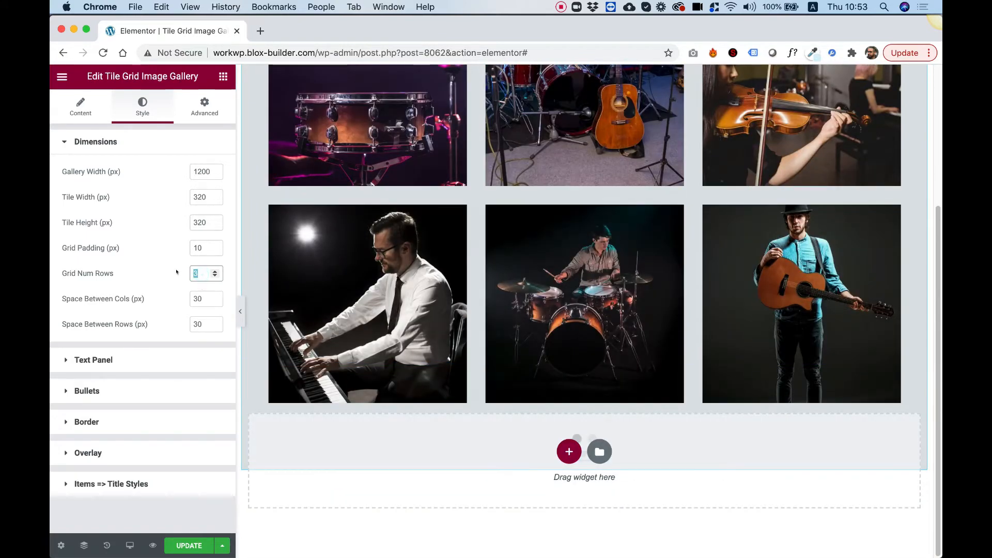
pyautogui.write('4')
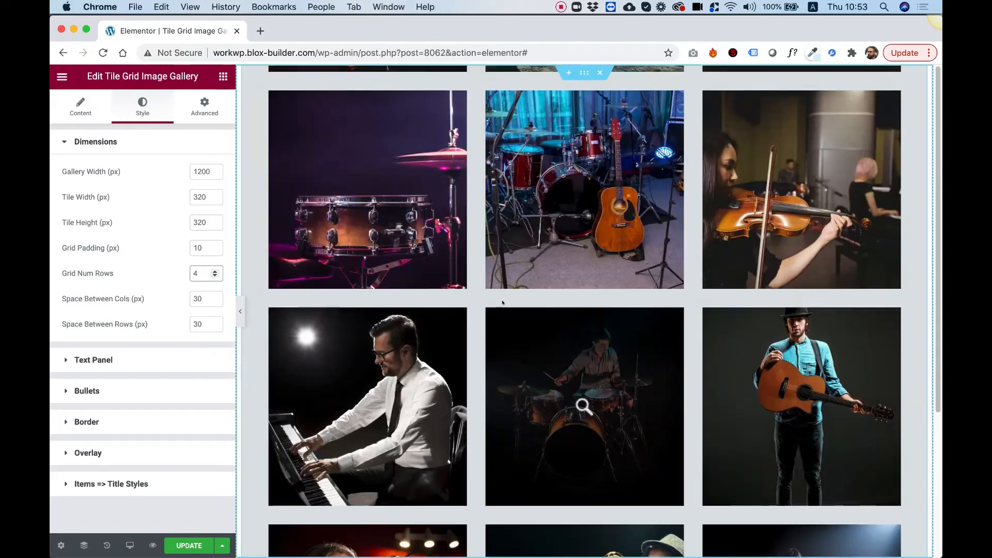
pyautogui.scroll(-4, 509, 308)
pyautogui.scroll(4, 516, 317)
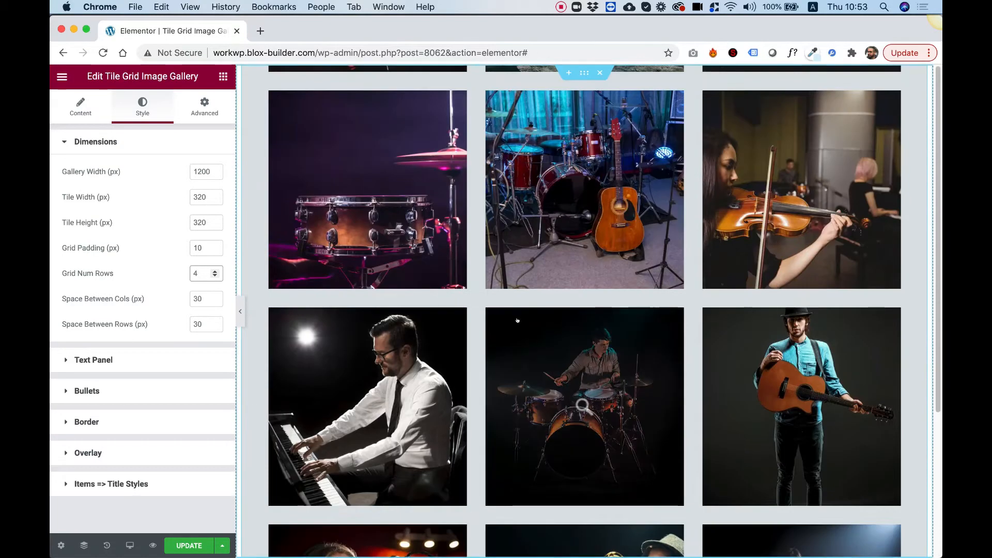
pyautogui.scroll(-4, 517, 320)
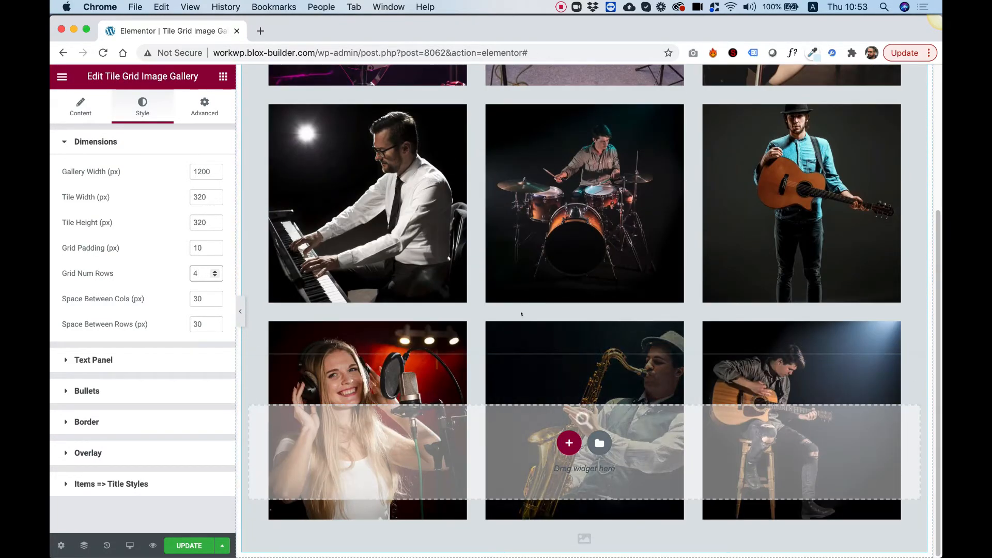
pyautogui.scroll(4, 520, 310)
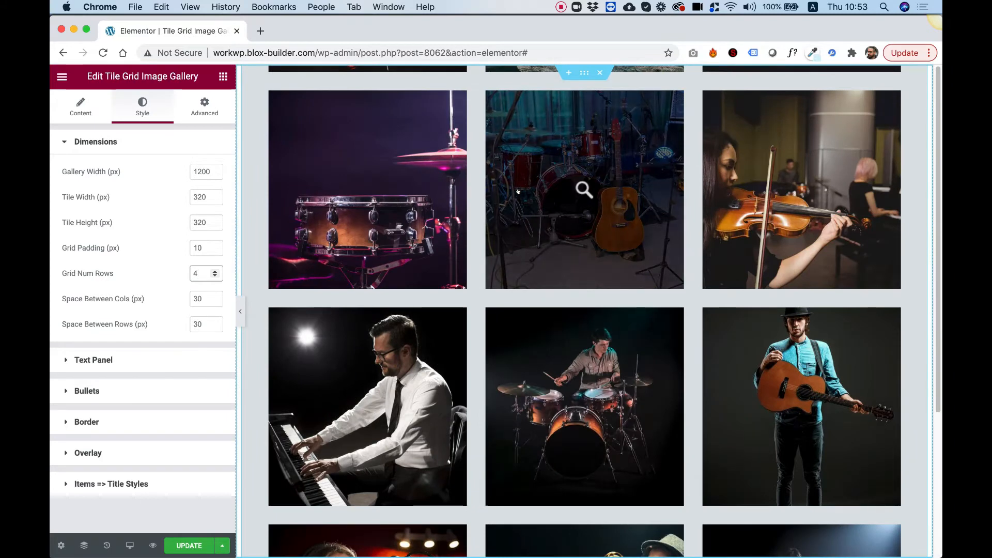
# Step: Set the height of the section containing the gallery to Default and check the page layout
pyautogui.click(585, 73)
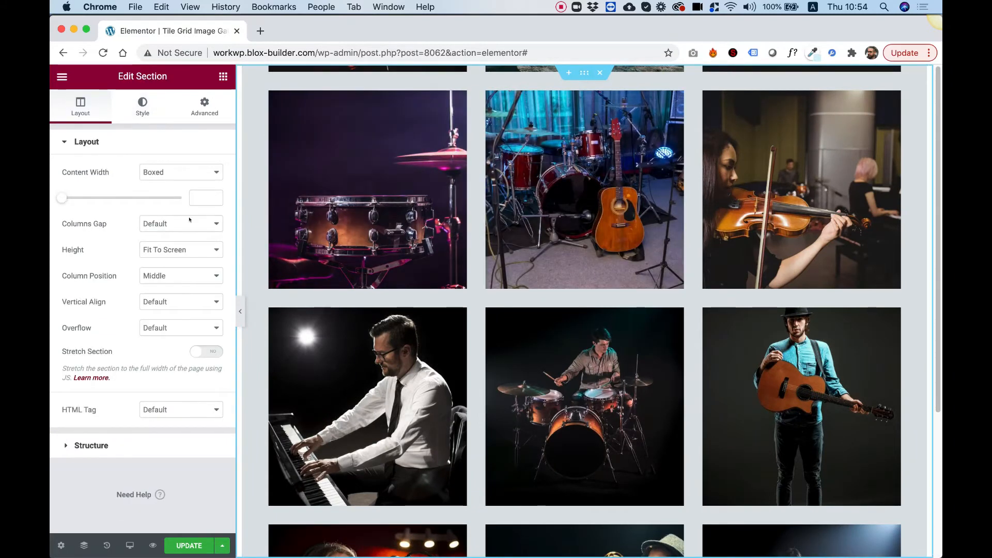
pyautogui.click(140, 251)
pyautogui.click(160, 237)
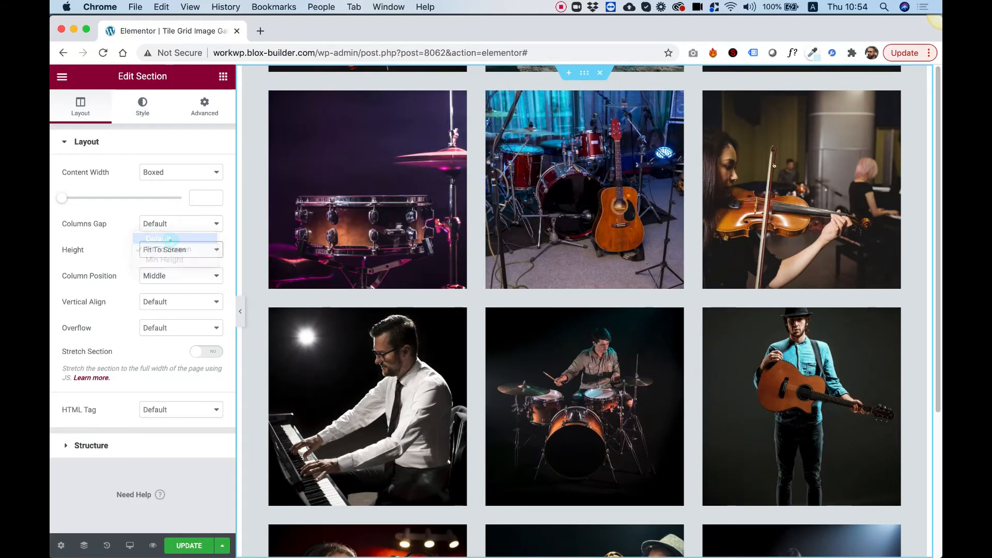
pyautogui.scroll(-10, 620, 153)
pyautogui.scroll(10, 620, 153)
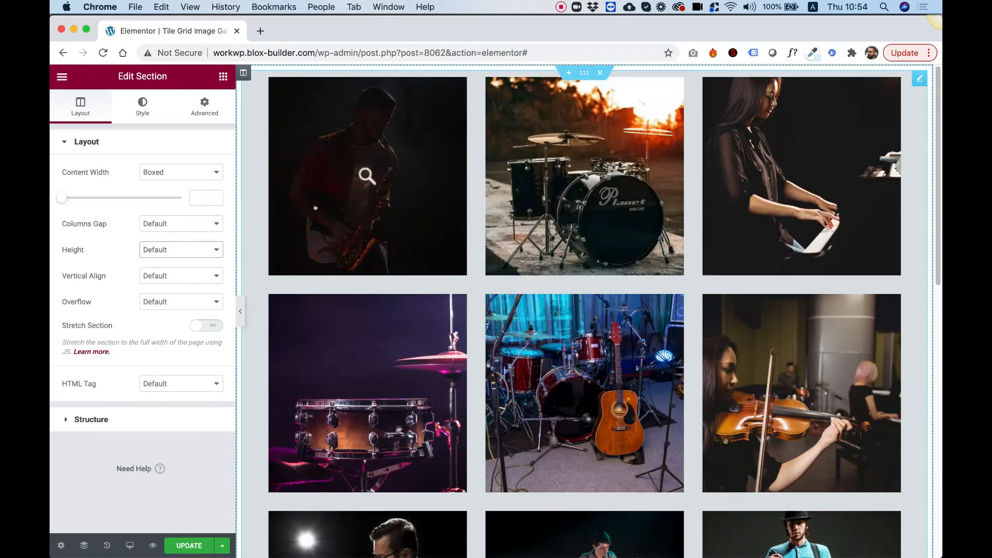
# Step: Return to the gallery's dimensions, try a tile width of 220 px, and set it to 520 px
pyautogui.click(920, 79)
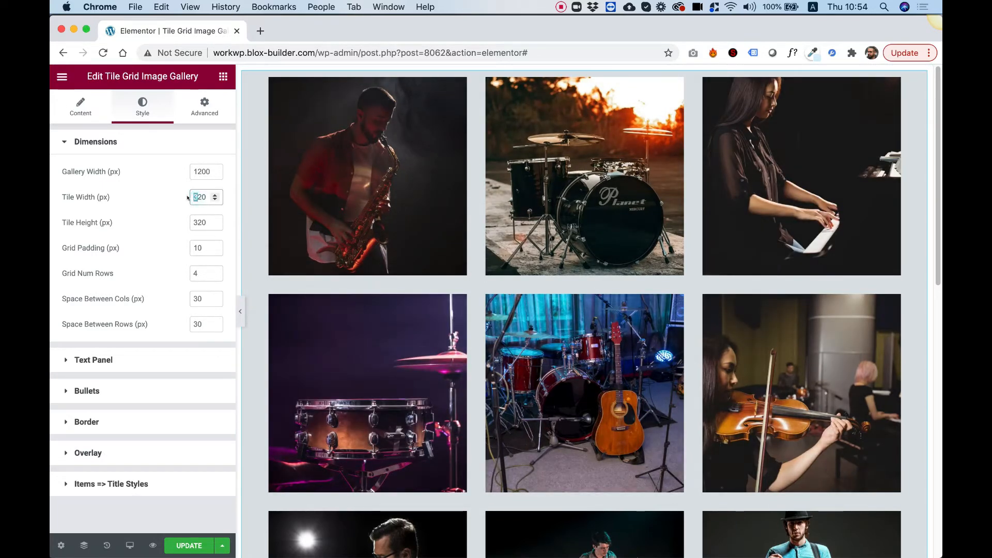
pyautogui.write('2')
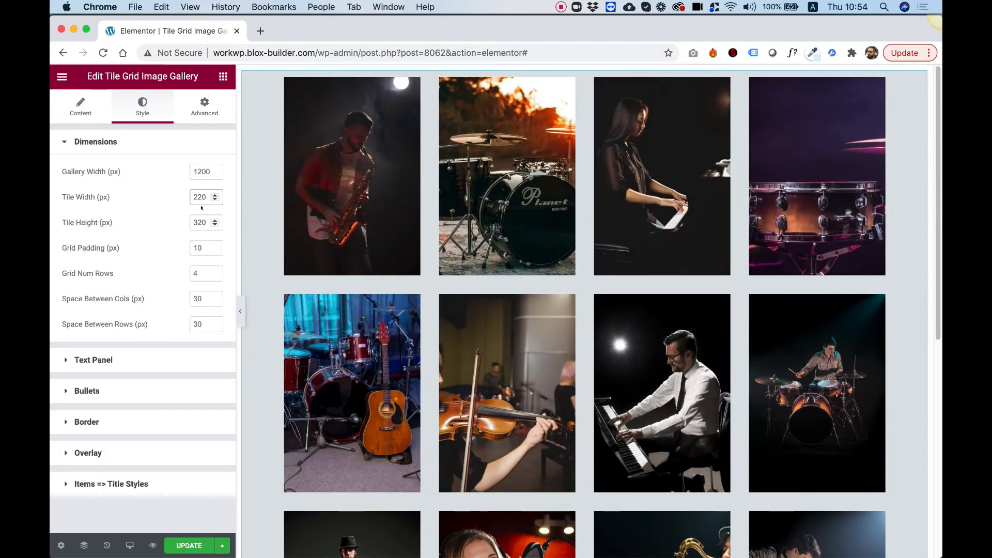
pyautogui.write('5')
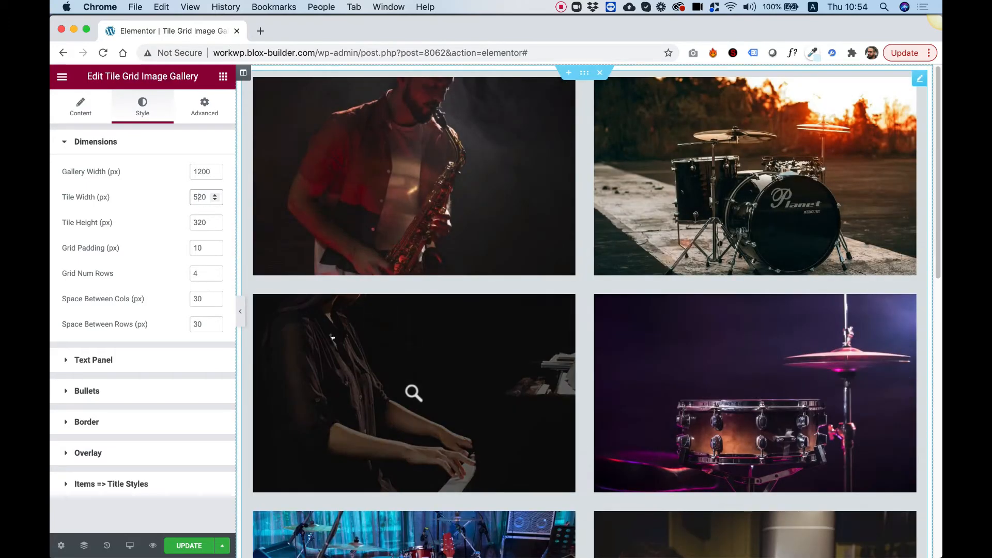
pyautogui.scroll(-5, 434, 343)
pyautogui.scroll(5, 434, 342)
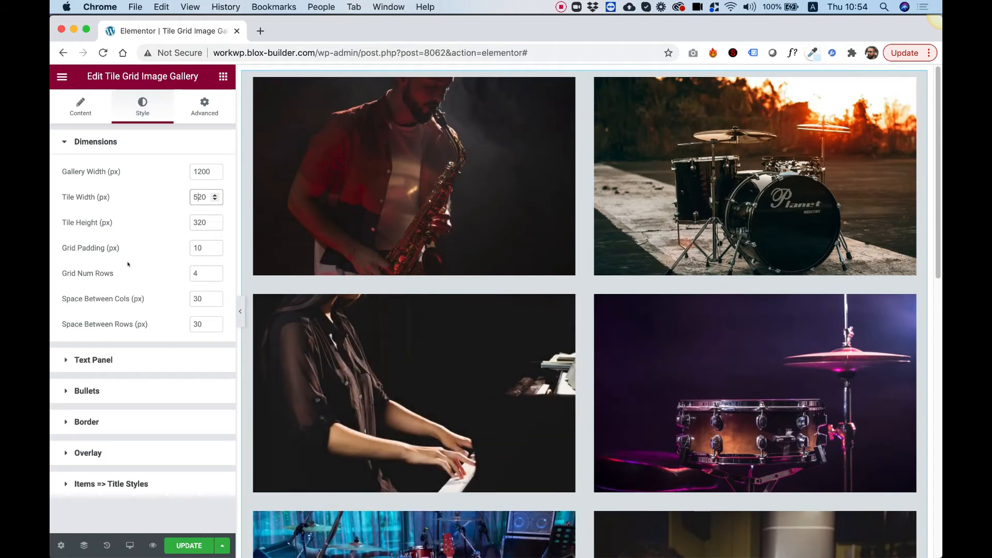
# Step: Set the gallery's tile height to 520 px and check the resized tiles
pyautogui.click(197, 221)
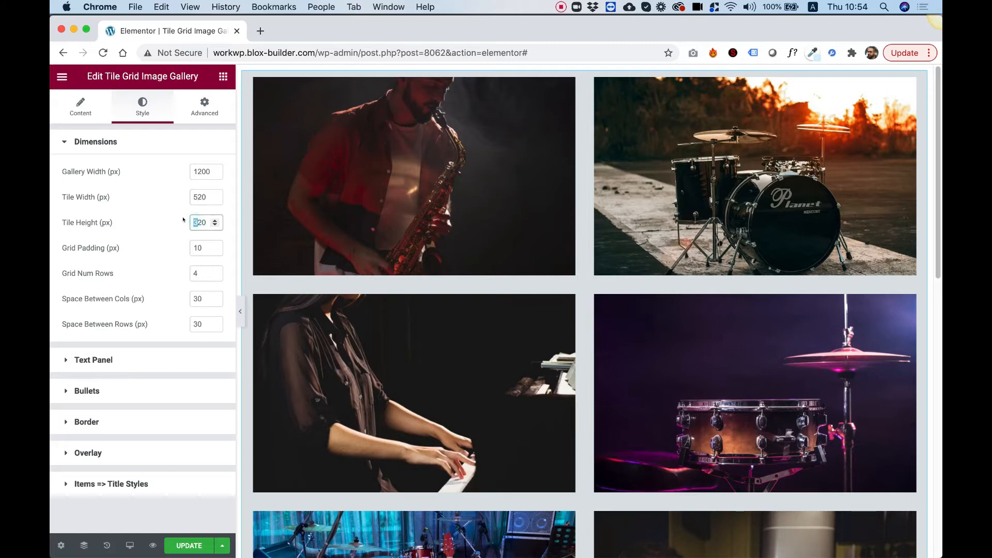
pyautogui.write('5')
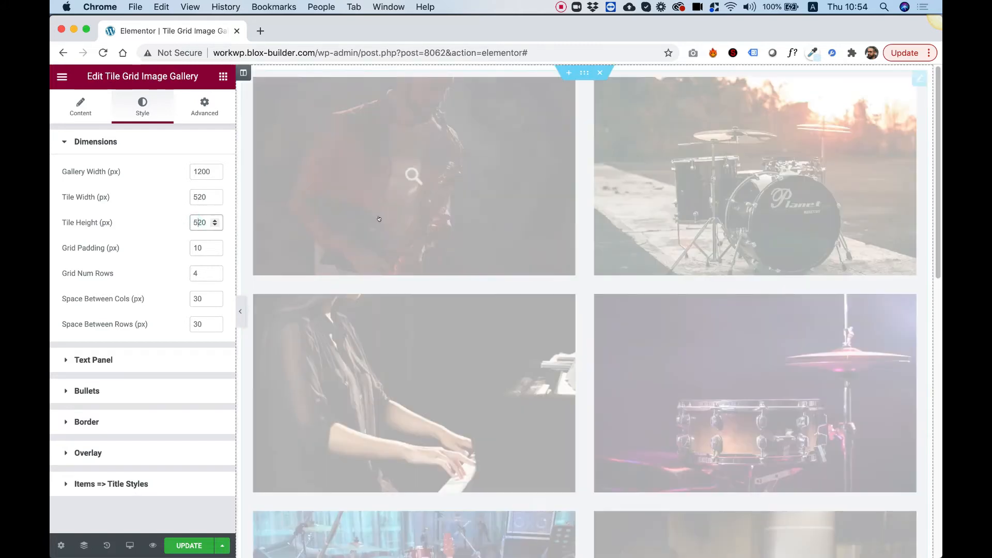
pyautogui.scroll(-10, 747, 281)
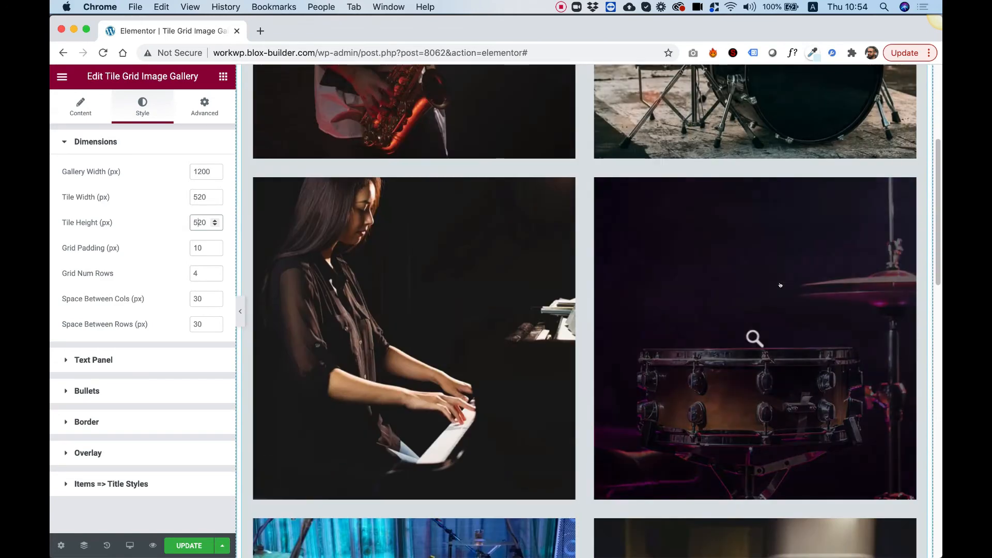
pyautogui.scroll(3, 747, 280)
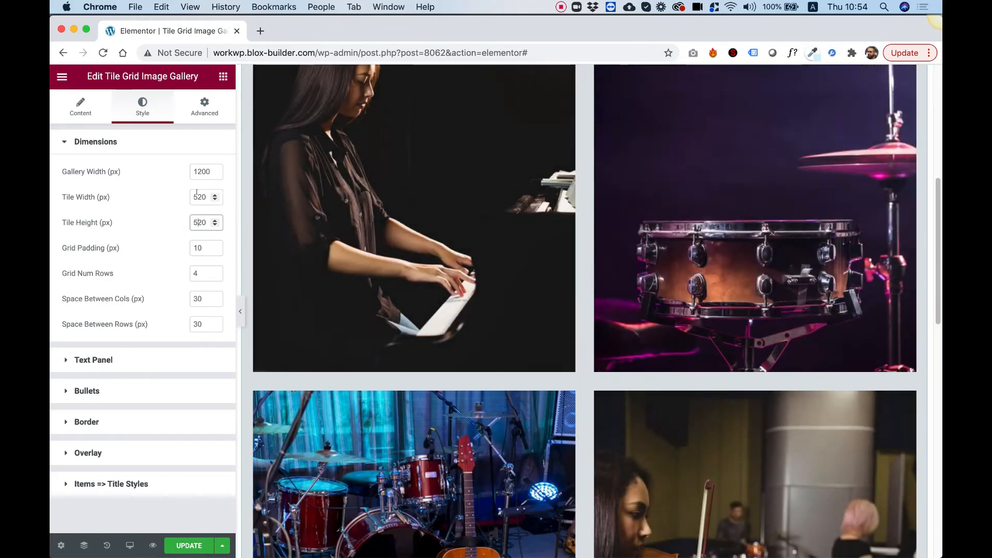
# Step: Set both the gallery's tile width and tile height to 320 px
pyautogui.click(200, 197)
pyautogui.hotkey('shift', 'Left')
pyautogui.write('3')
pyautogui.click(195, 222)
pyautogui.hotkey('shift', 'Left')
pyautogui.write('3')
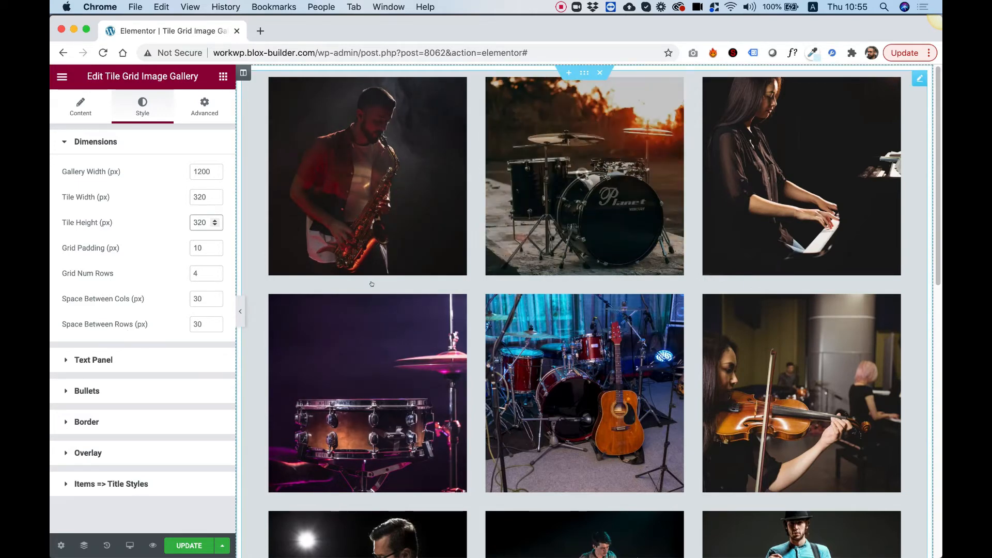
# Step: Set the gallery's spacing between columns and between rows to 0 px
pyautogui.moveTo(199, 299); pyautogui.dragTo(188, 296)
pyautogui.press('BackSpace')
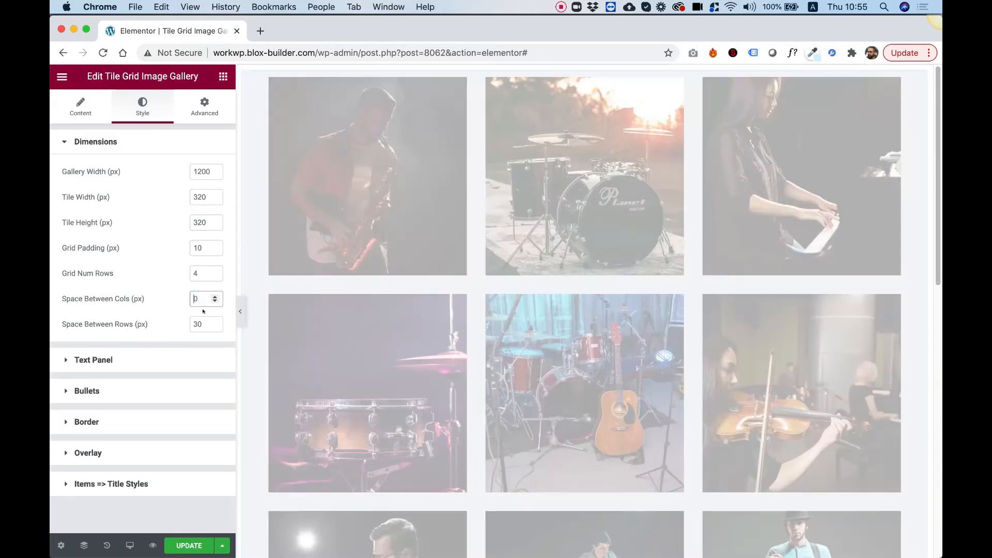
pyautogui.click(195, 323)
pyautogui.press('BackSpace')
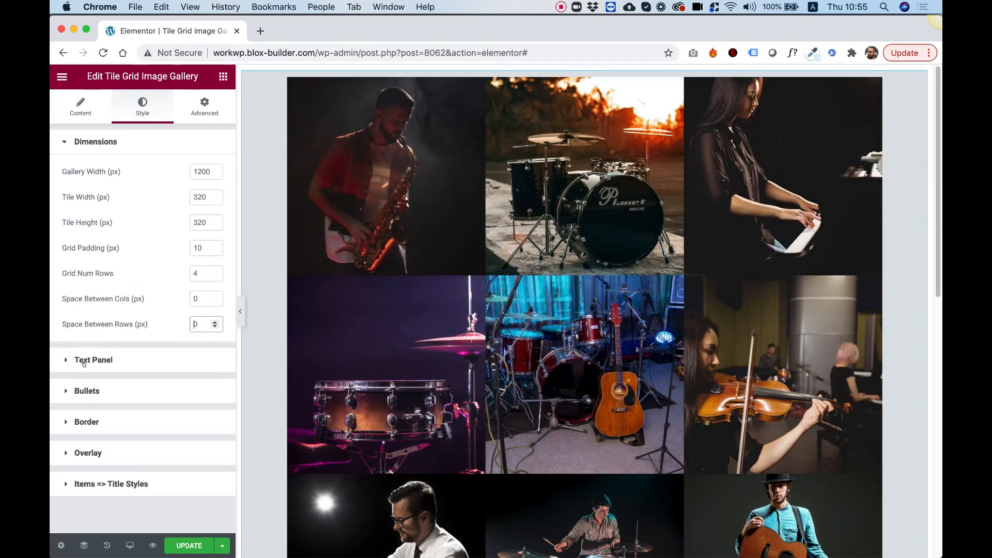
# Step: Set the gallery's number of grid rows to 1 and page through the resulting slides using the navigation bullets
pyautogui.click(210, 274)
pyautogui.write('1')
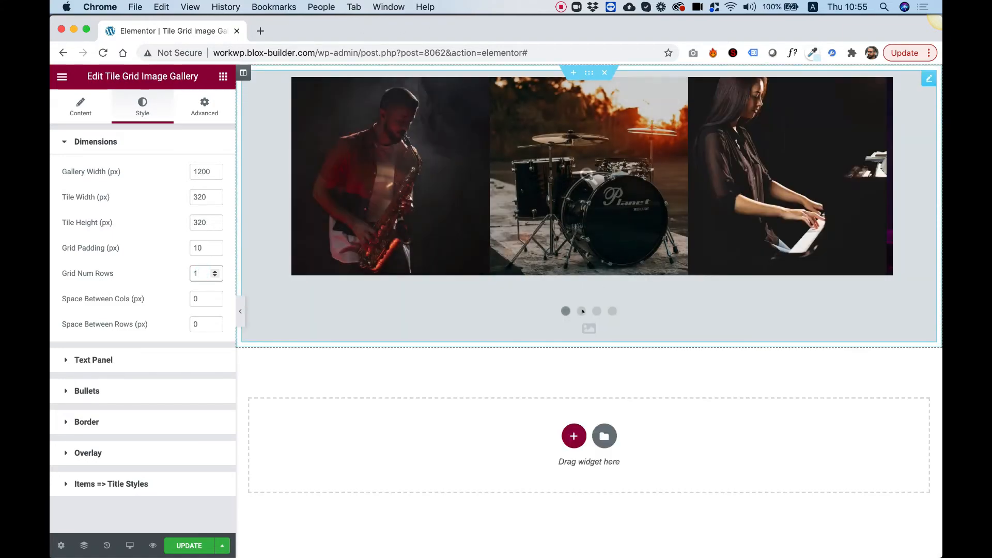
pyautogui.click(582, 311)
pyautogui.click(598, 311)
pyautogui.click(610, 311)
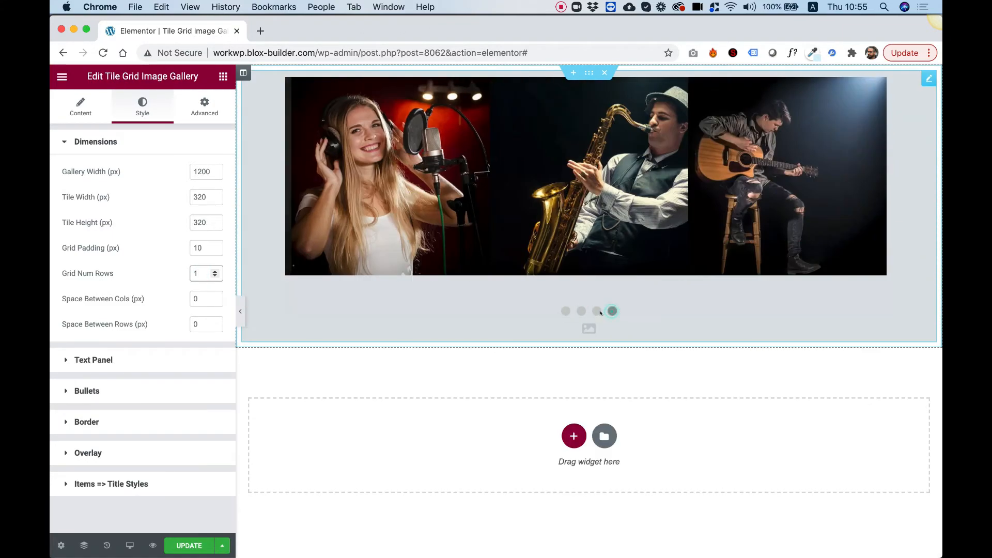
pyautogui.click(596, 312)
pyautogui.click(566, 311)
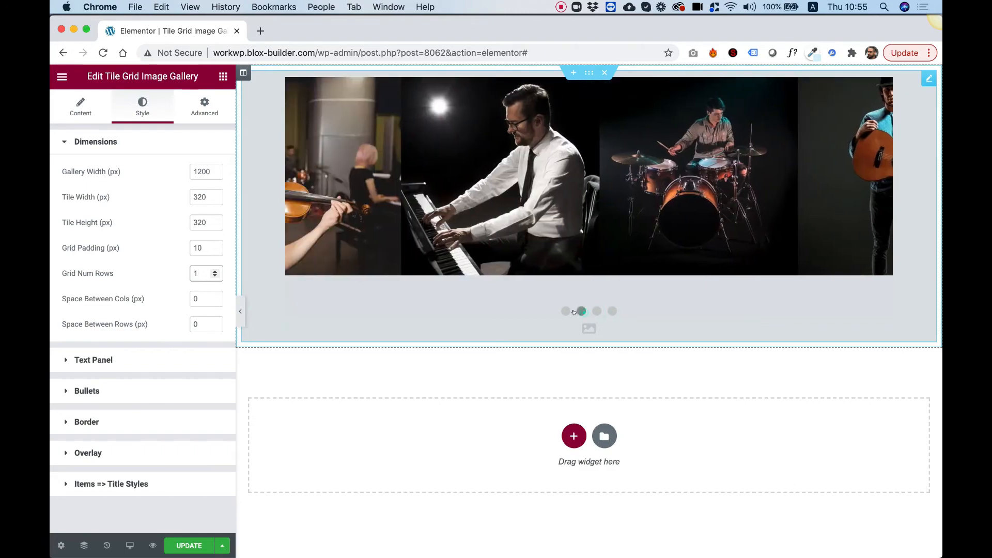
# Step: Enable the text panel in the gallery's general content options and return to the style settings
pyautogui.click(136, 360)
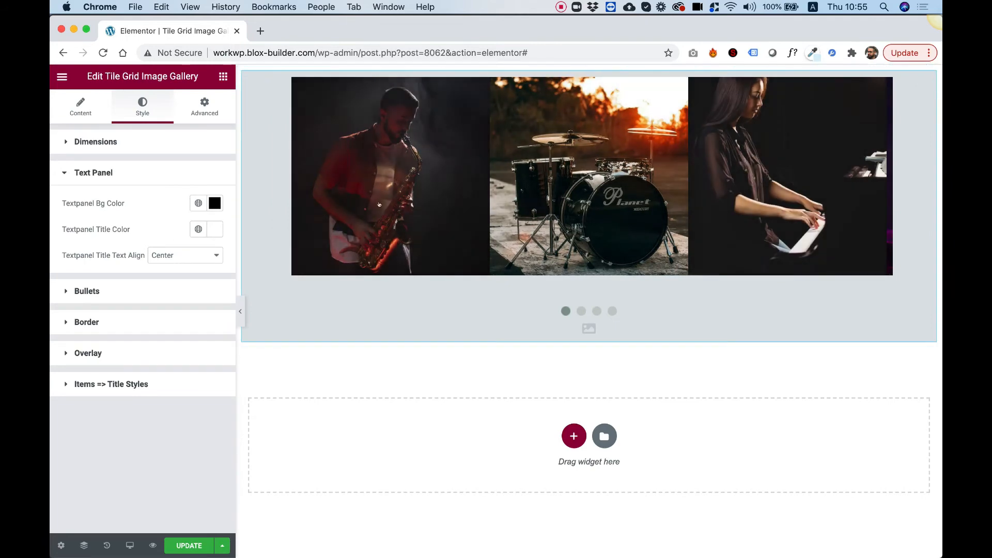
pyautogui.click(84, 105)
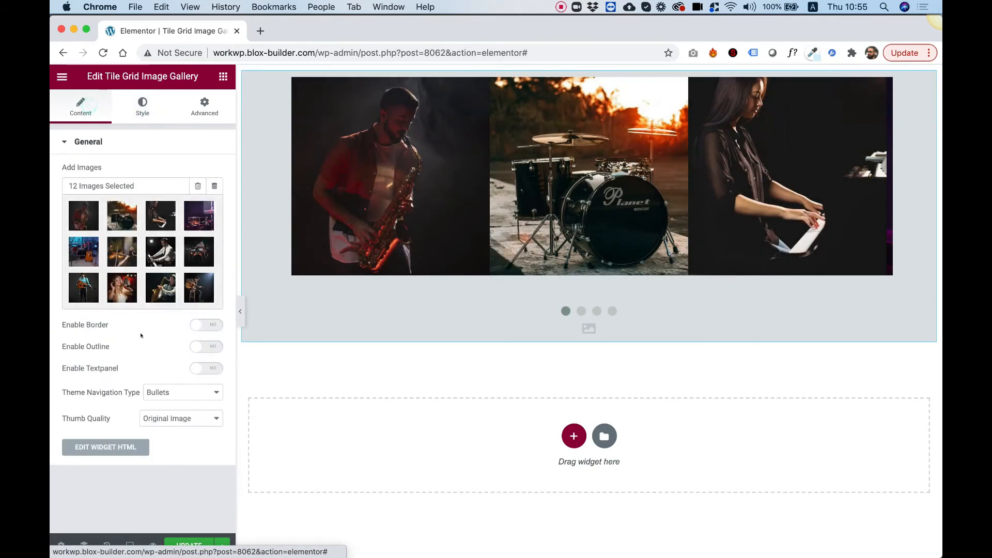
pyautogui.click(210, 367)
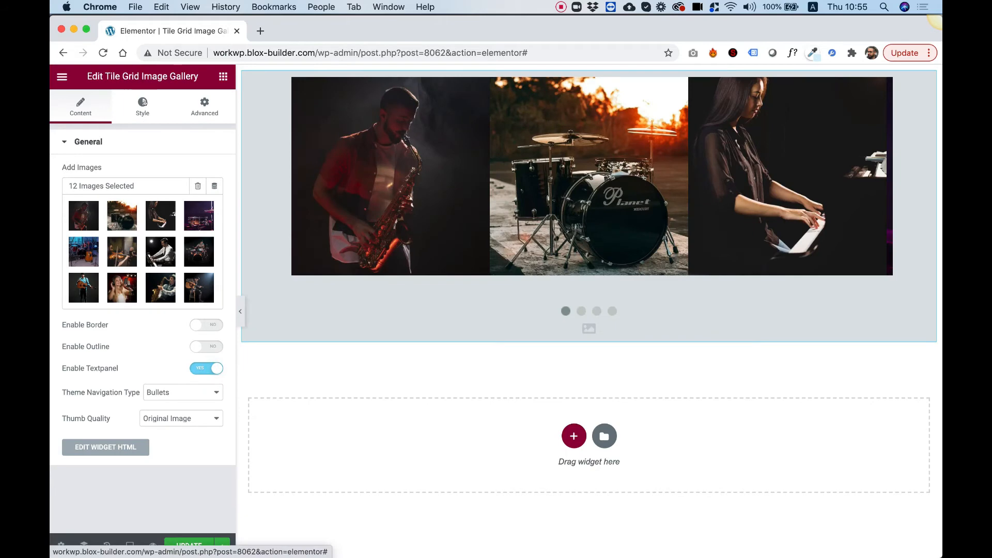
pyautogui.click(143, 104)
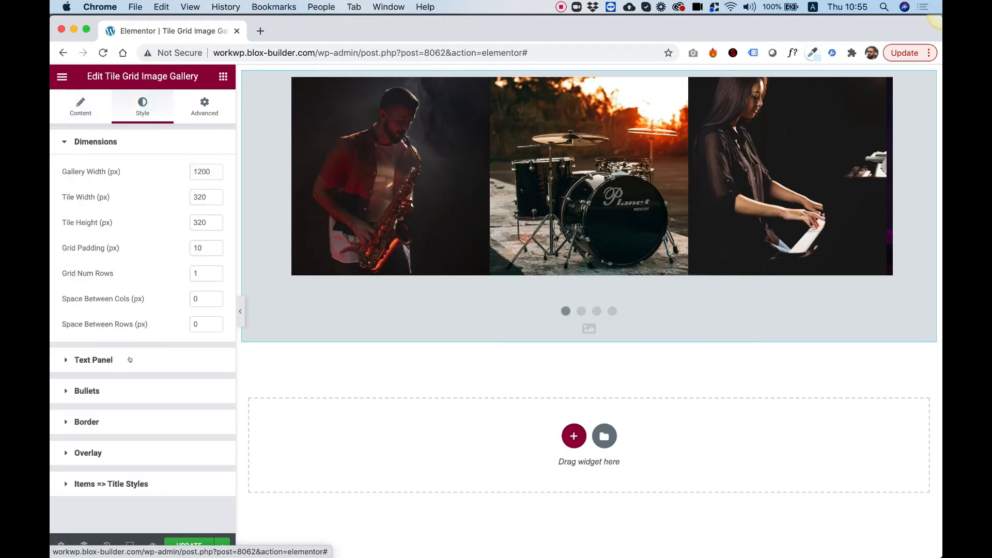
# Step: Set the text panel's background color to red #F30000 and check it on the gallery tiles
pyautogui.click(110, 361)
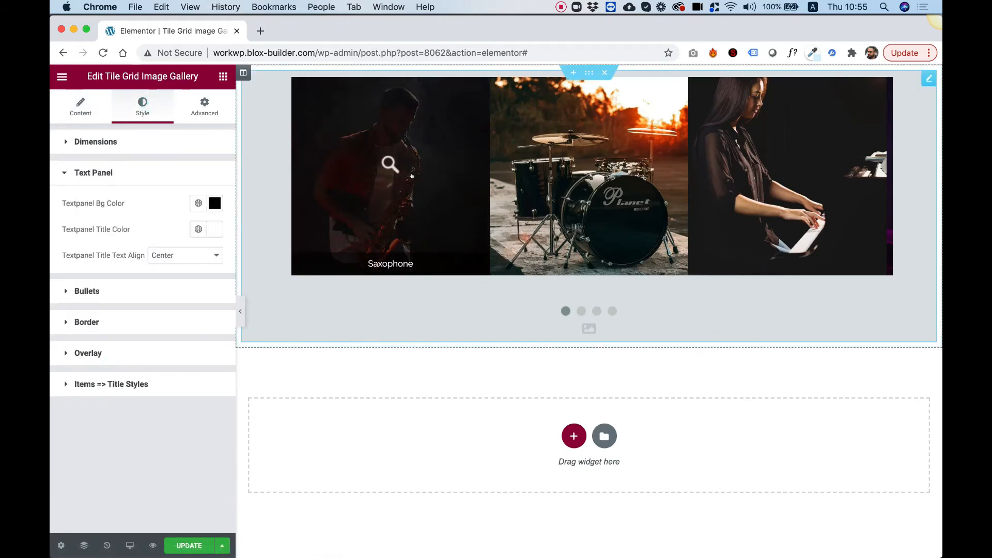
pyautogui.click(214, 203)
pyautogui.moveTo(199, 270); pyautogui.dragTo(213, 253)
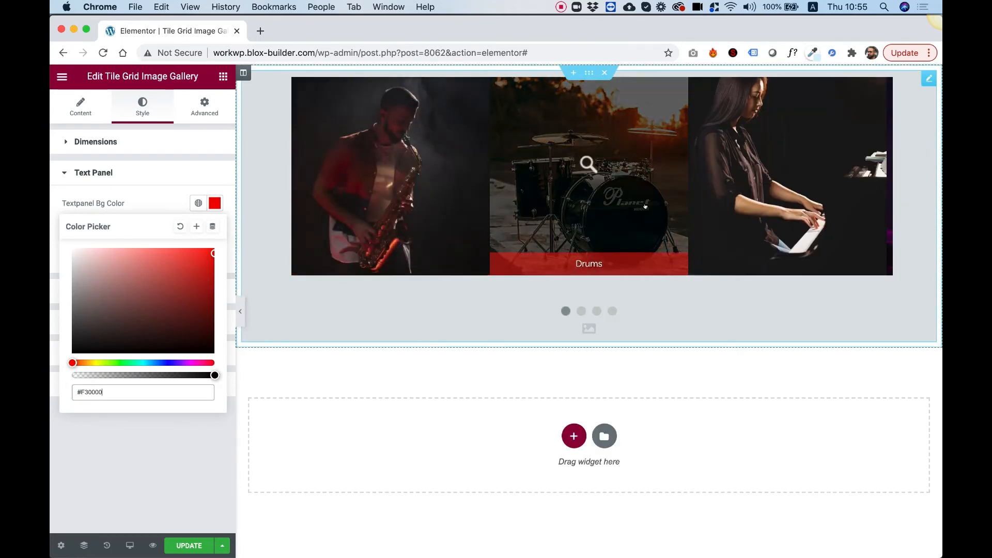
pyautogui.click(120, 212)
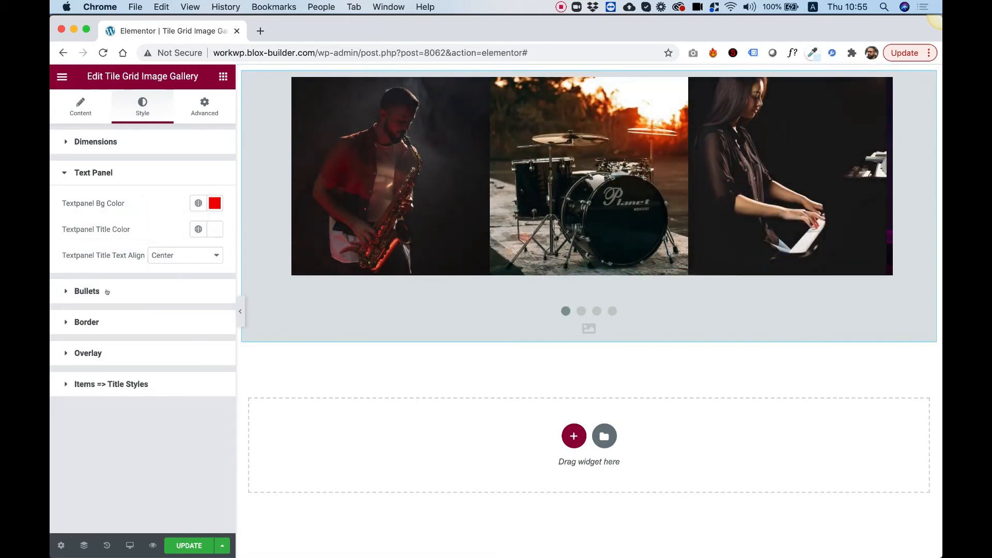
# Step: Set the navigation bullets' top margin to 20 and their color to brown
pyautogui.click(101, 293)
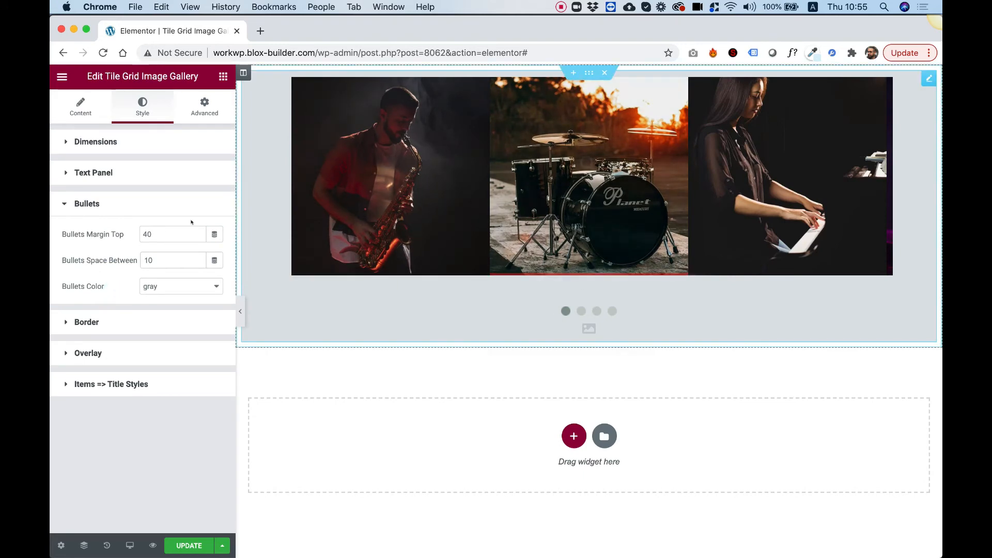
pyautogui.write('2')
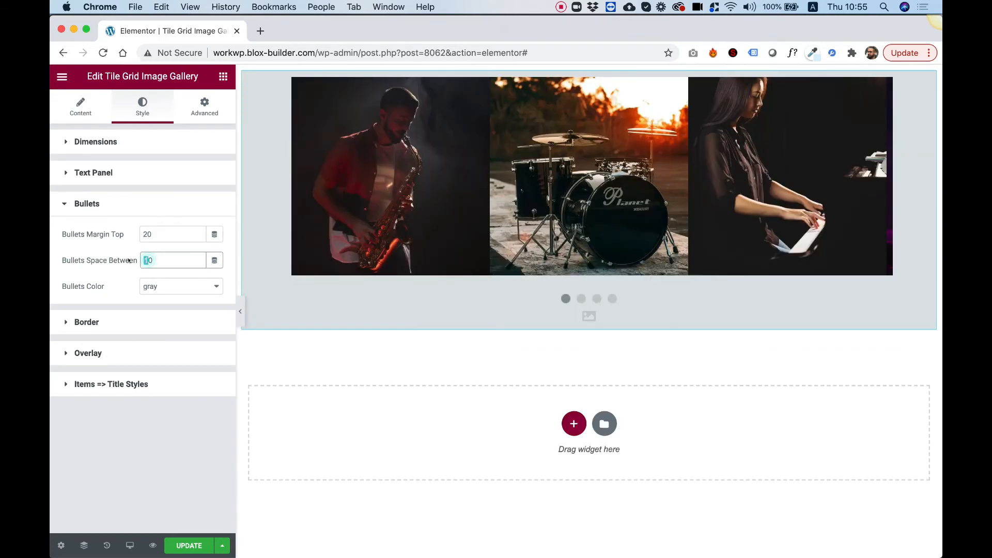
pyautogui.click(169, 287)
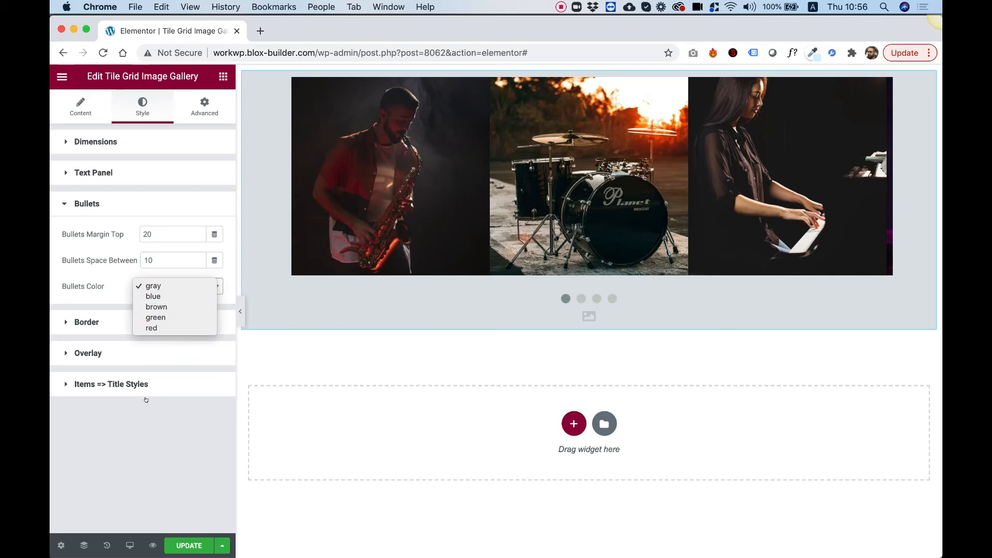
pyautogui.click(157, 308)
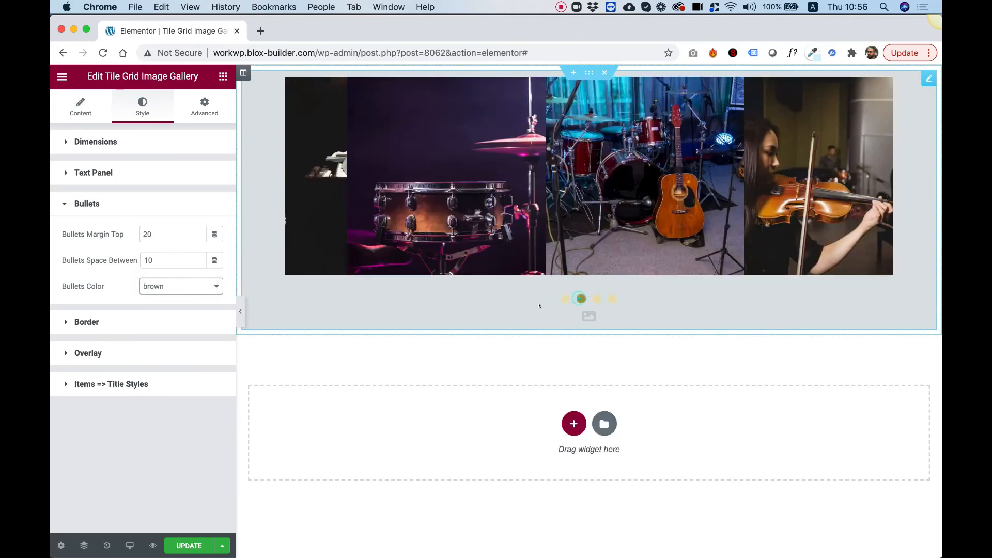
# Step: View the border color options, then set the tile overlay's opacity to 0.9 and its color to red #F80808
pyautogui.click(144, 320)
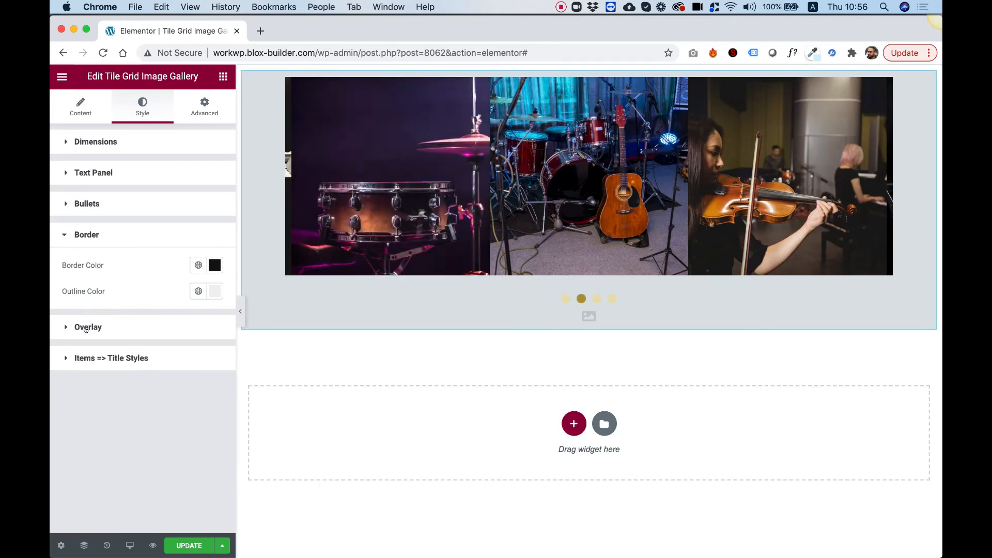
pyautogui.click(107, 331)
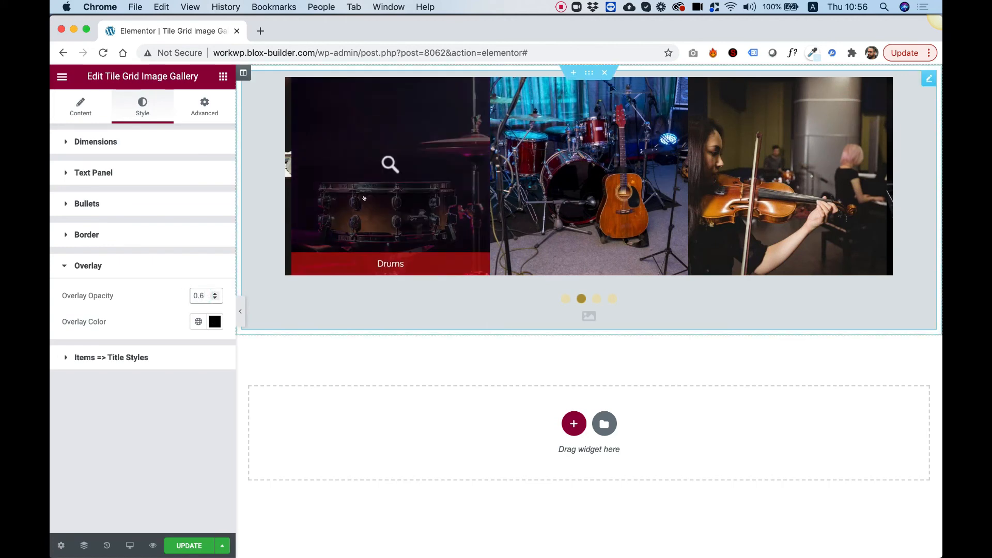
pyautogui.click(202, 295)
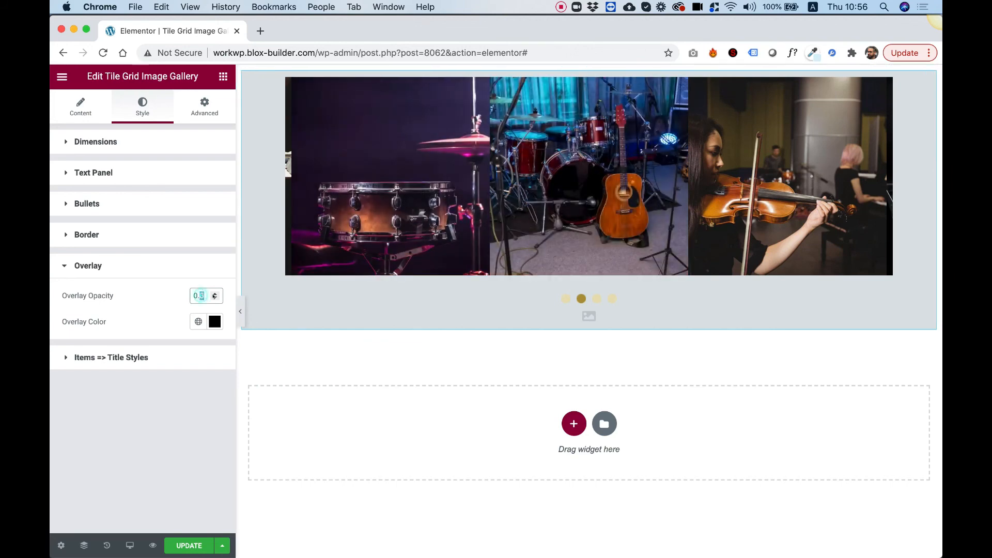
pyautogui.write('9')
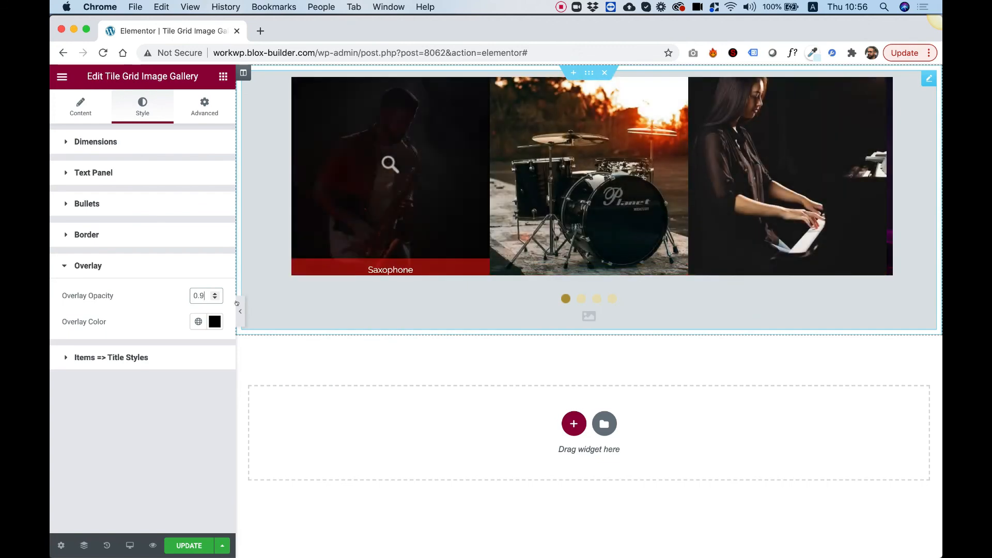
pyautogui.click(213, 324)
pyautogui.click(210, 371)
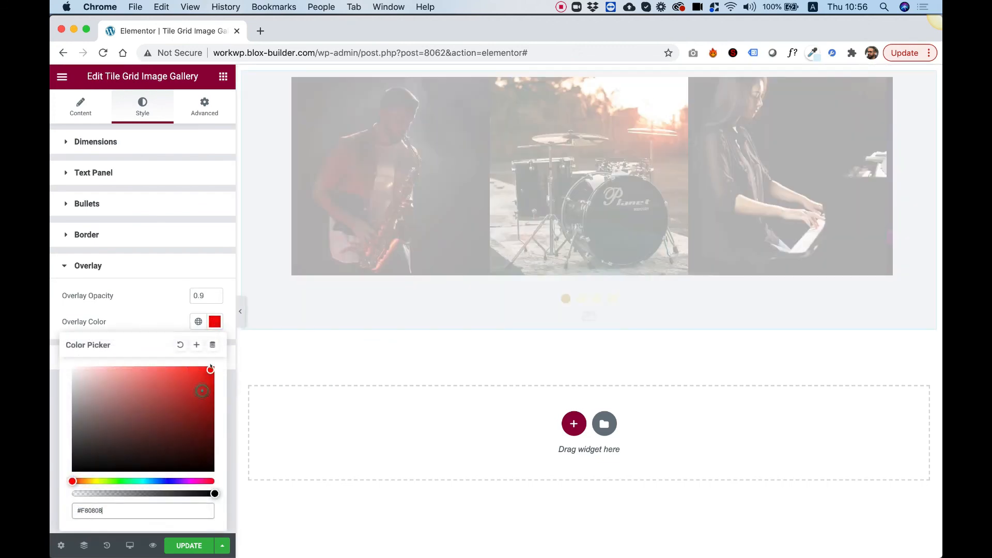